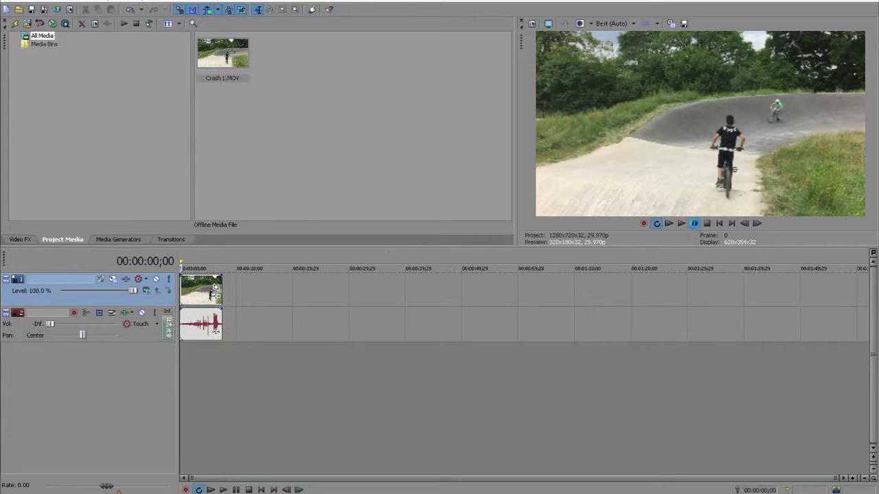
# - Play the BMX clip through once and stop at 00:00:08;14, just past its end
pyautogui.press('space')
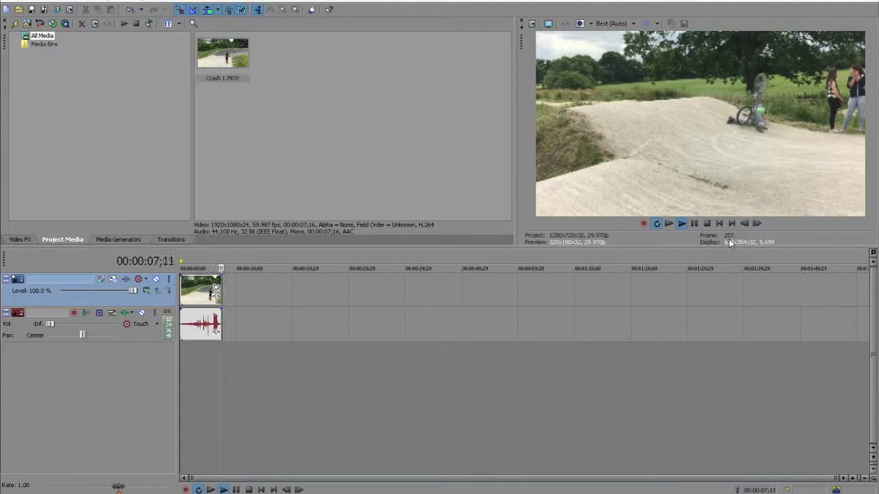
pyautogui.click(695, 224)
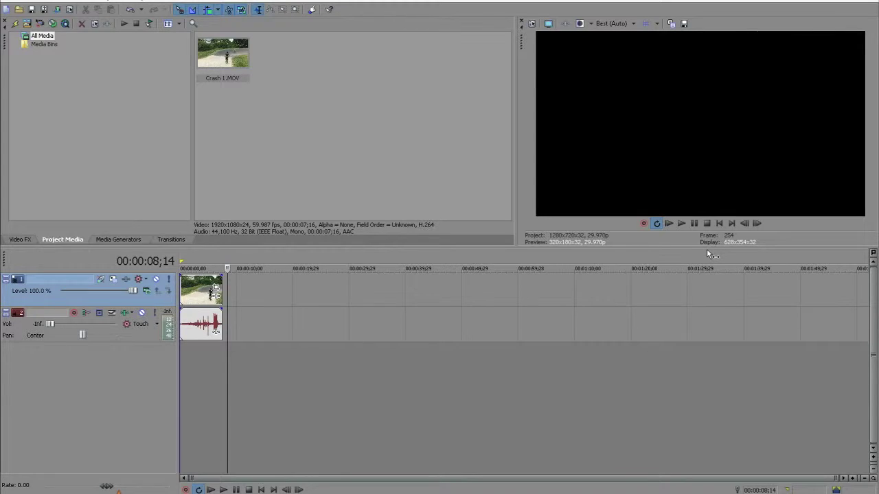
pyautogui.click(86, 1)
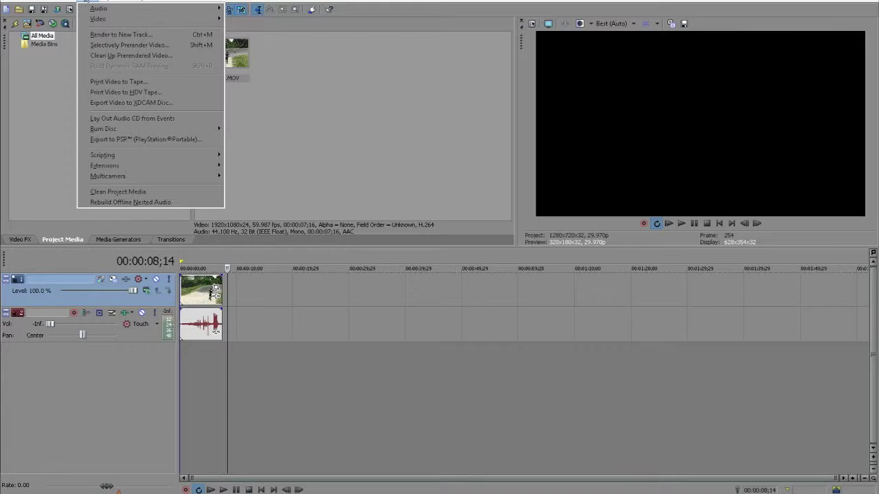
pyautogui.click(100, 56)
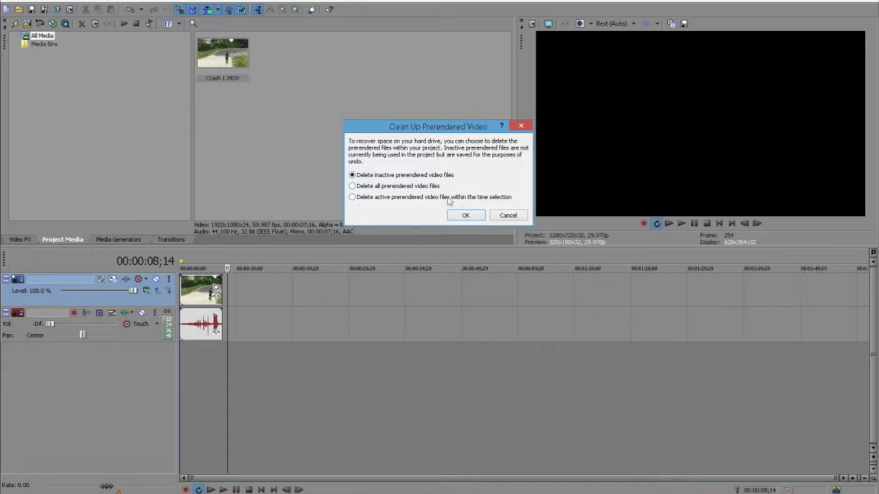
pyautogui.click(466, 216)
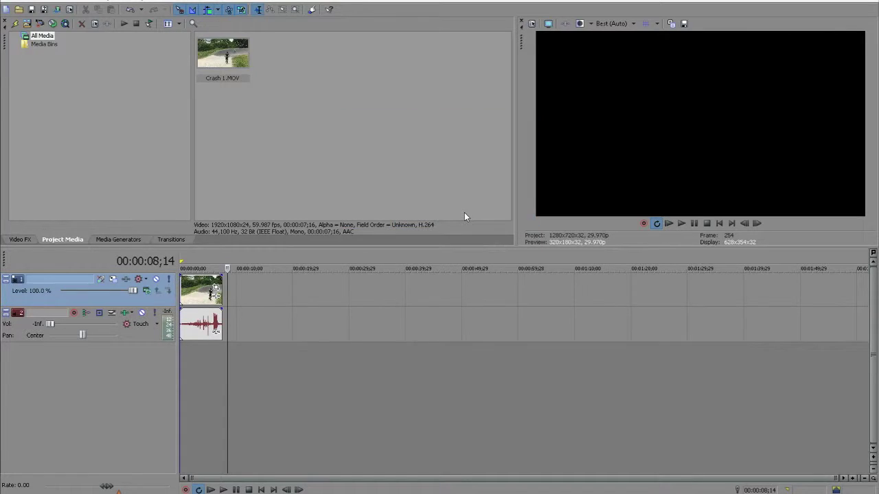
# - Return to the clip's start and open Selectively Prerender Video with the NTSC DV template
pyautogui.click(718, 223)
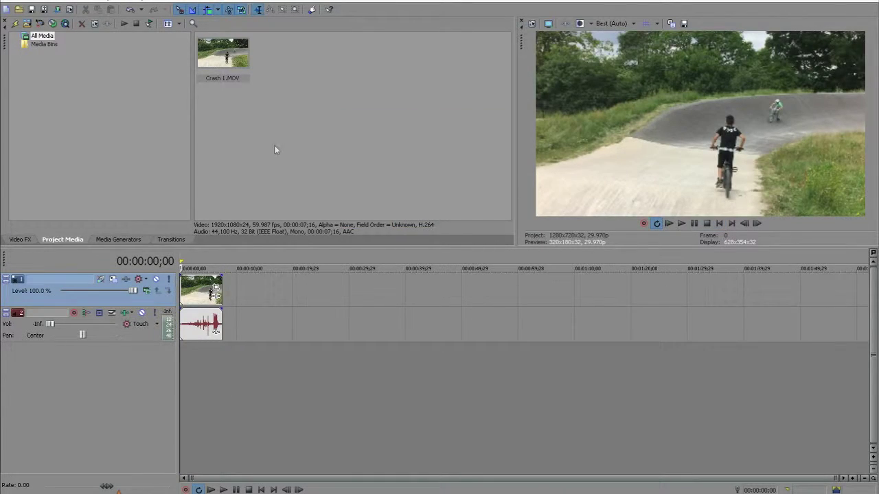
pyautogui.click(89, 2)
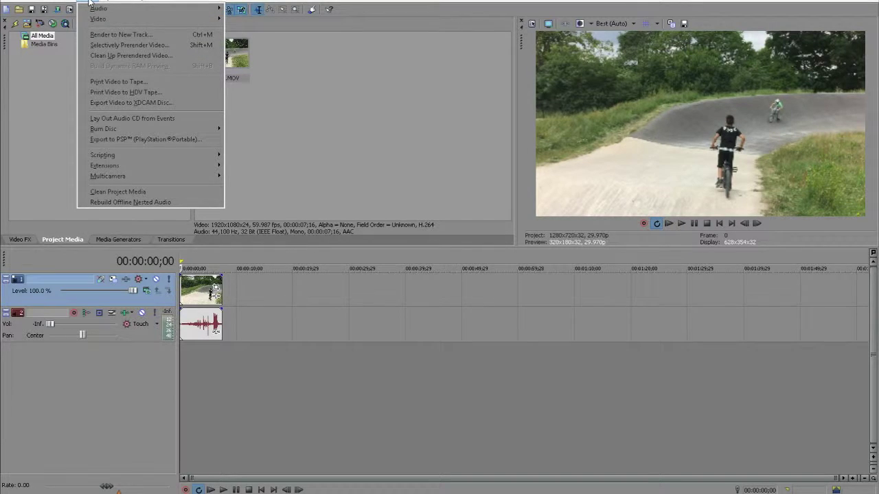
pyautogui.click(100, 46)
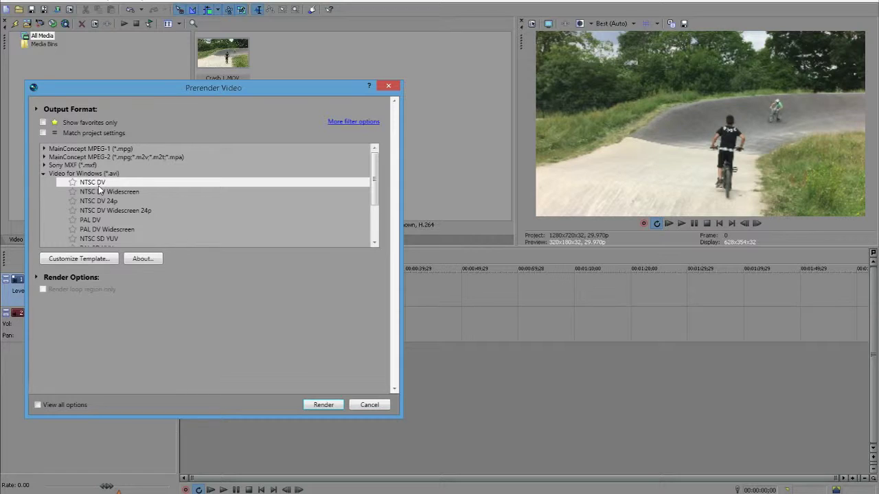
# - Prerender the BMX clip as NTSC DV, then start playing the prerendered clip
pyautogui.click(320, 405)
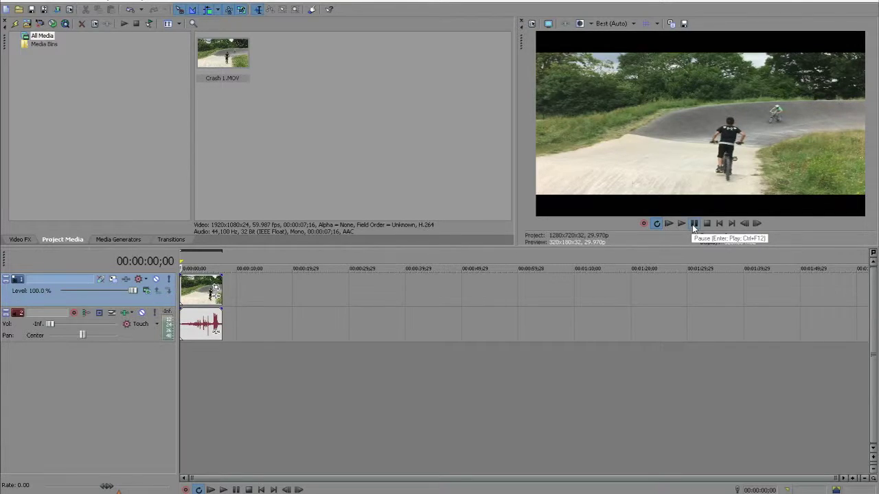
pyautogui.click(691, 228)
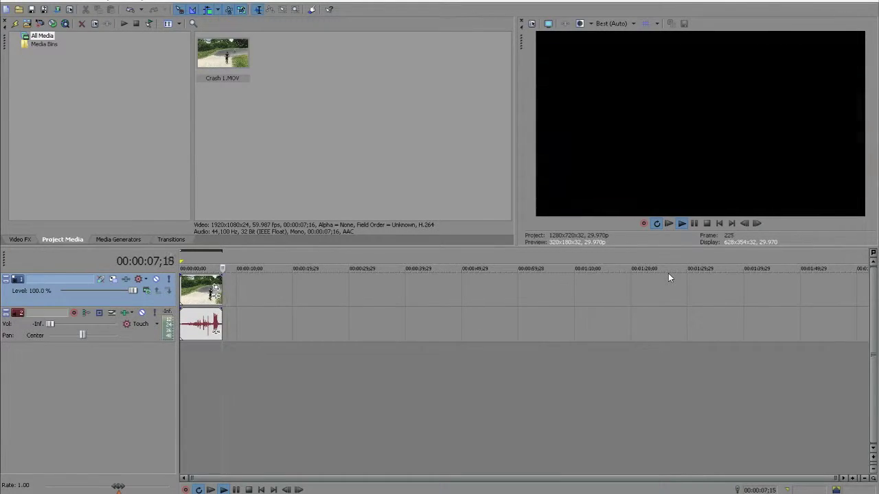
# - Replay the prerendered clip from its start and pause on the crash at 00:00:05;27
pyautogui.click(694, 223)
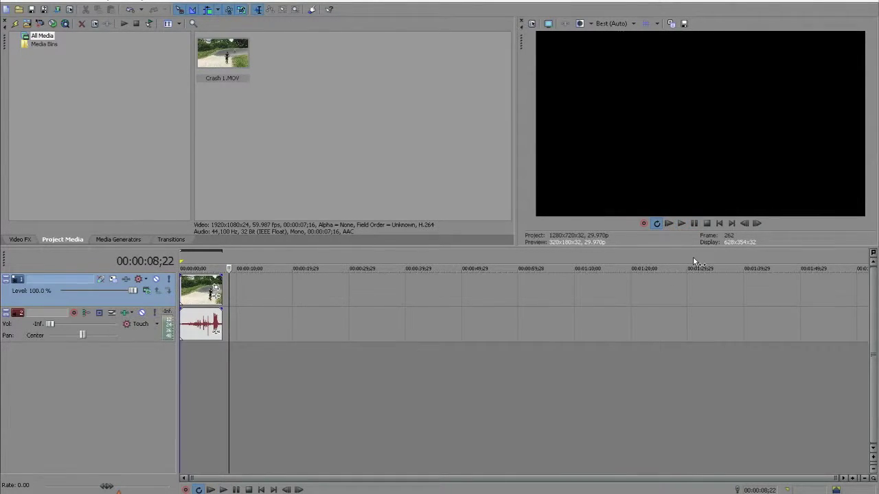
pyautogui.click(718, 224)
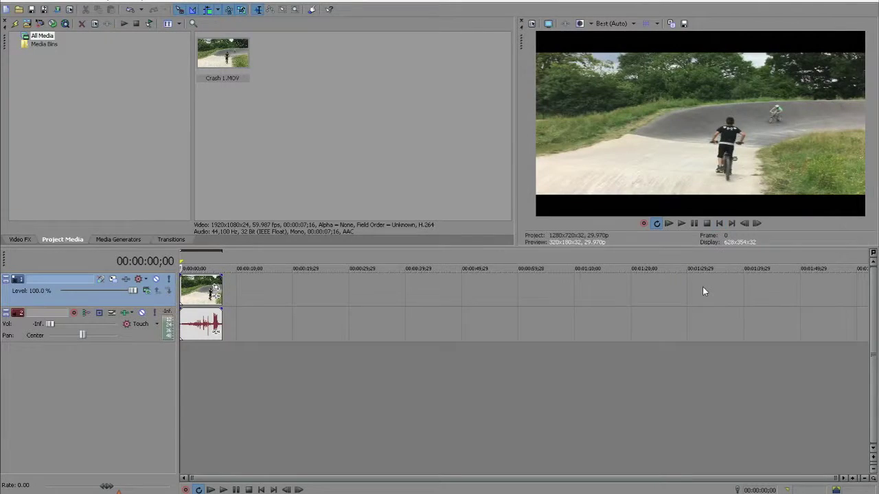
pyautogui.click(681, 223)
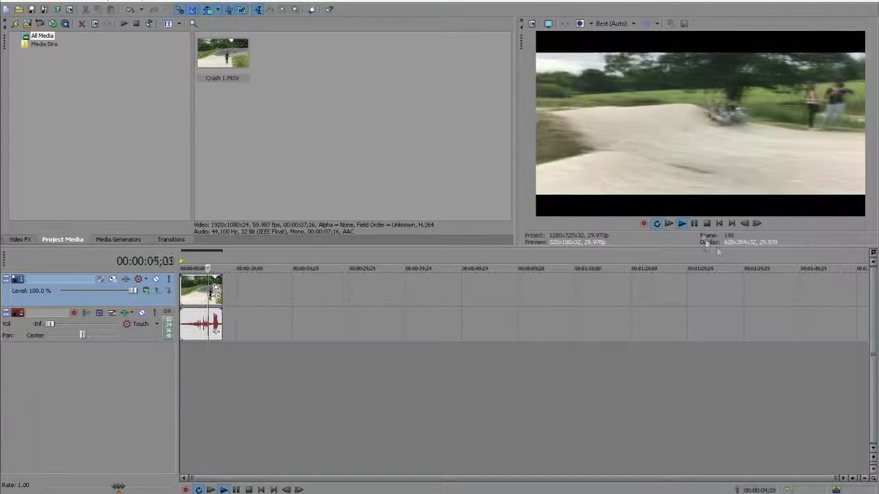
pyautogui.press('Return')
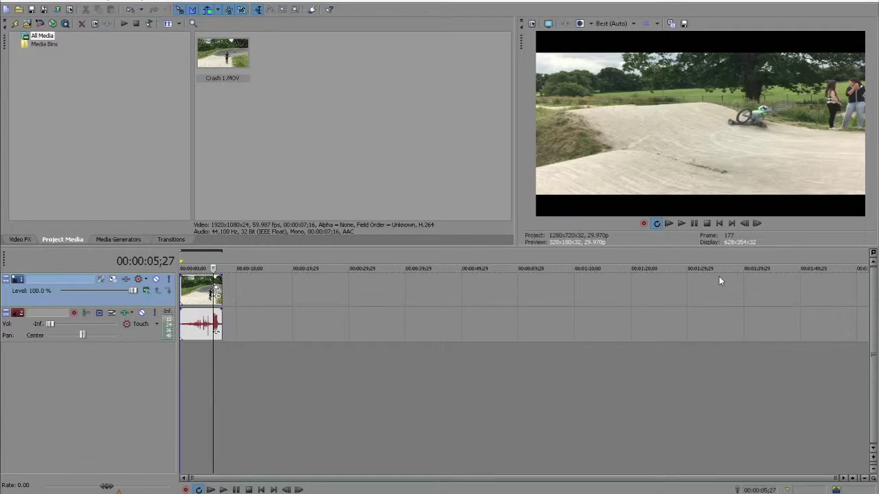